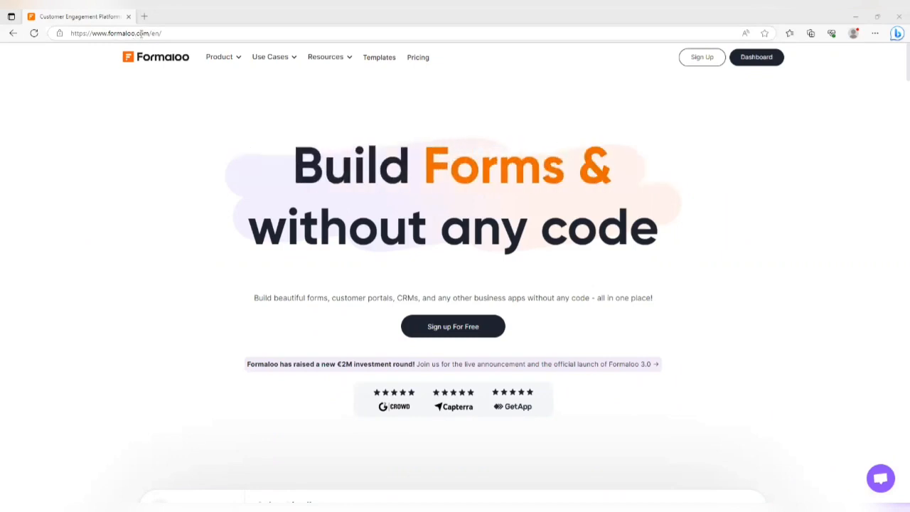
Step: Look through the Formaloo site's product, use case and resource listings, and examine the plans on the pricing page
mouse_move(270, 56)
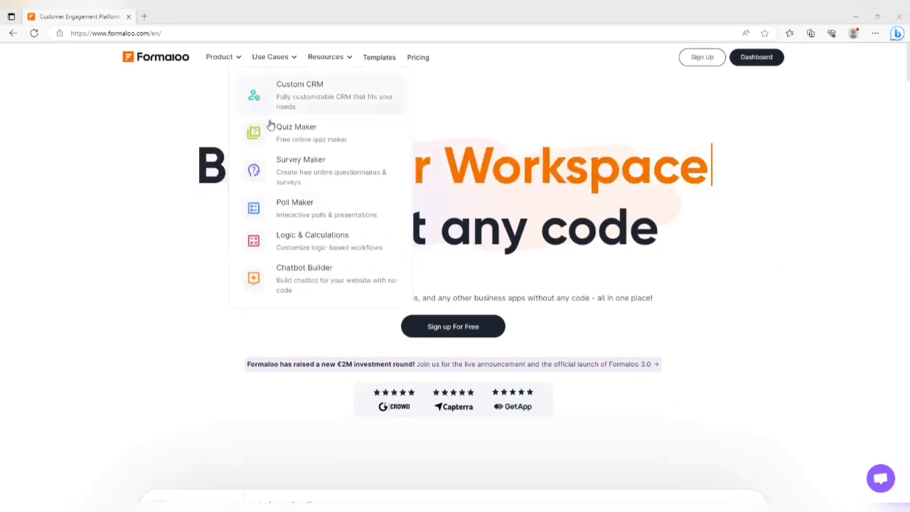
mouse_move(235, 59)
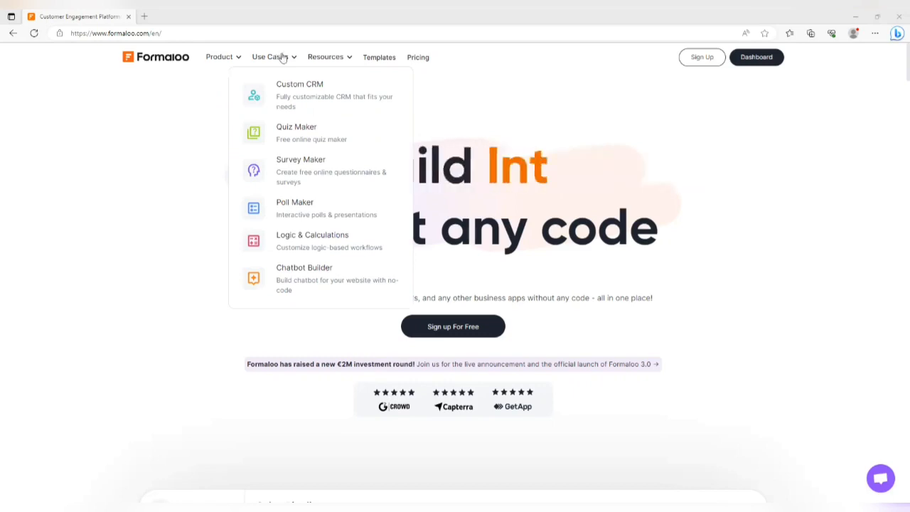
mouse_move(325, 58)
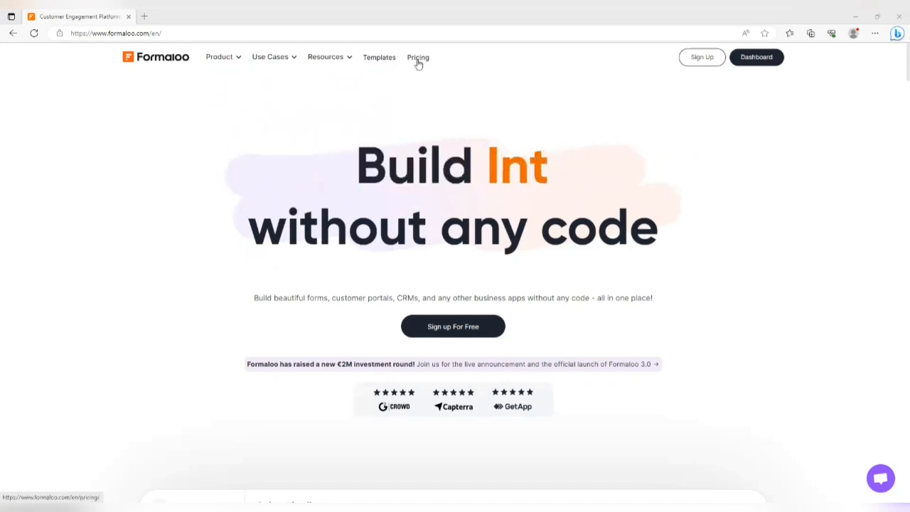
click(417, 62)
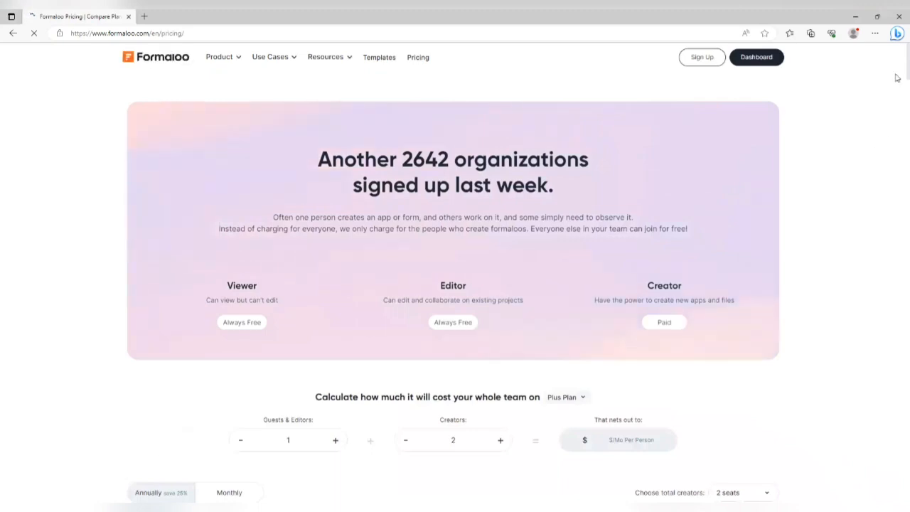
scroll(897, 82, down, 5)
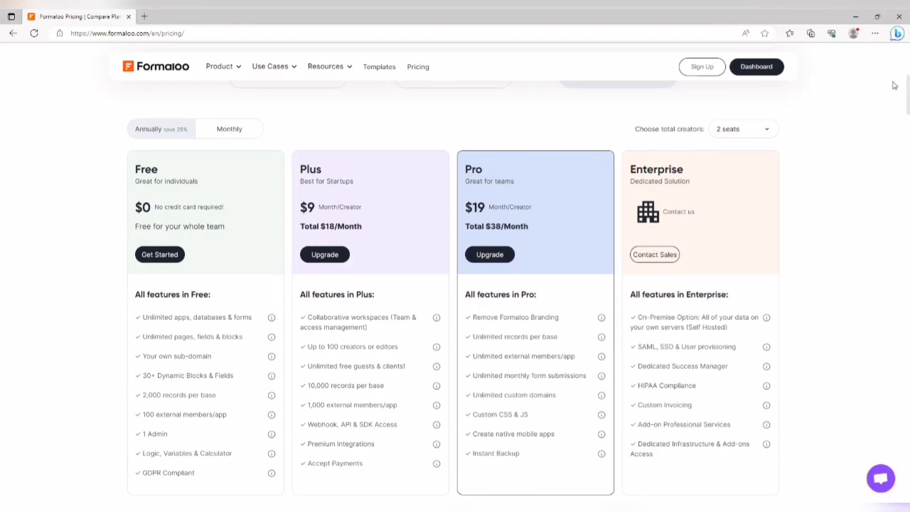
scroll(897, 90, up, 5)
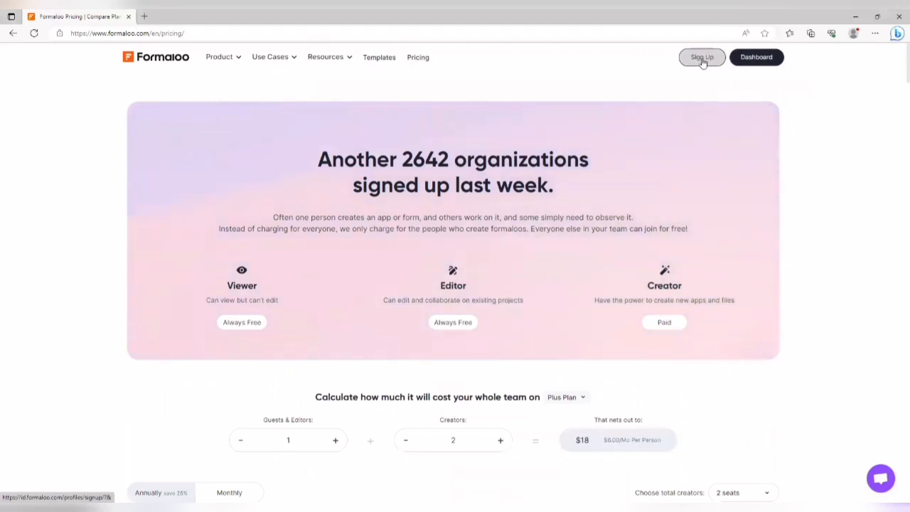
Step: Sign up for a Formaloo account using the Google login
click(701, 57)
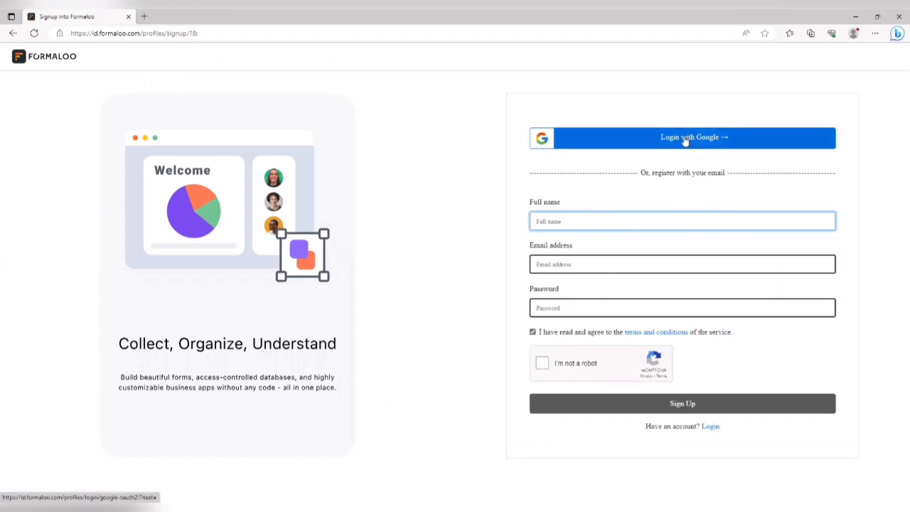
click(685, 141)
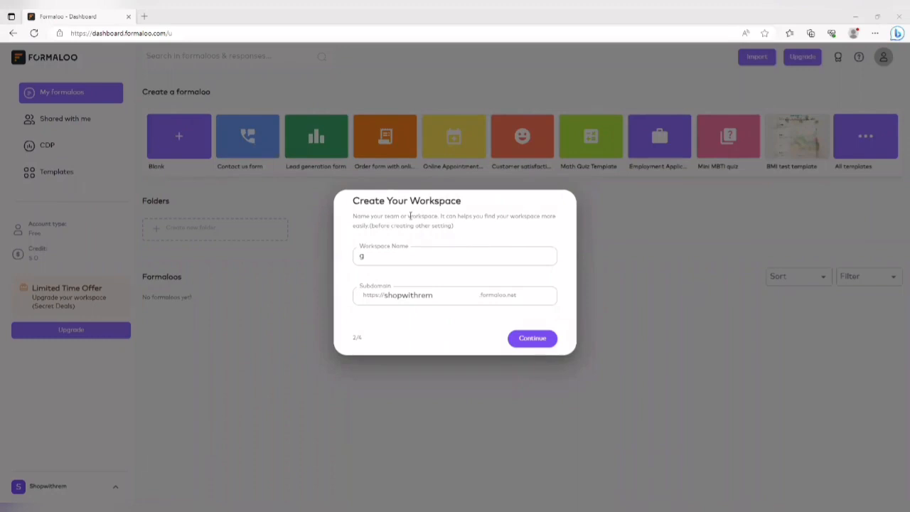
Step: Name the new workspace "Business"
click(371, 261)
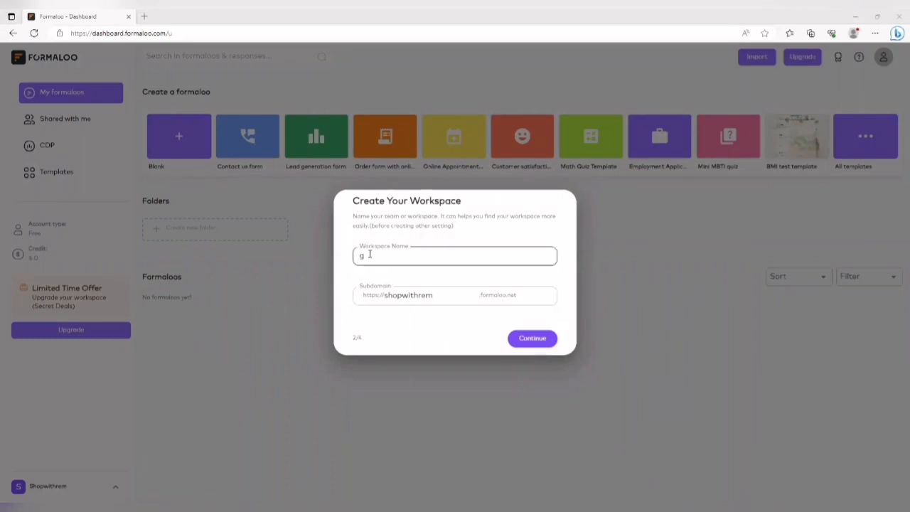
text(g)
key(BackSpace)
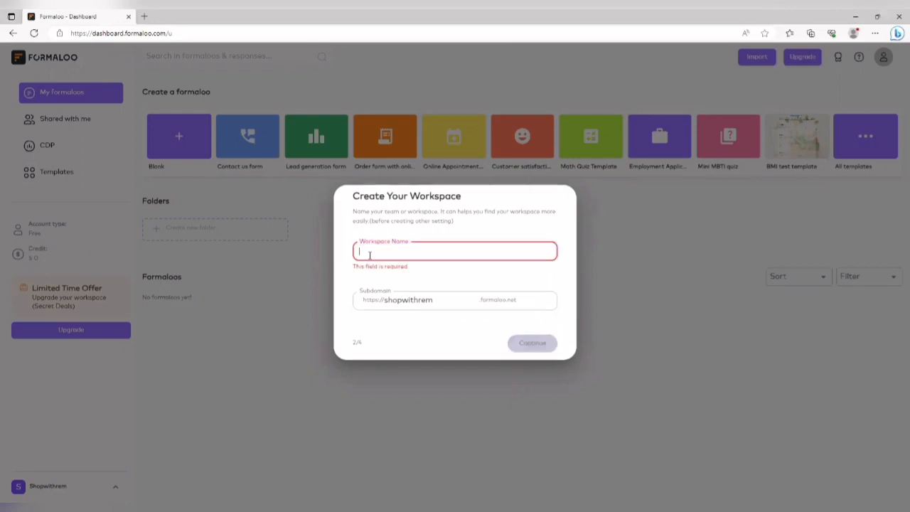
text(Buil)
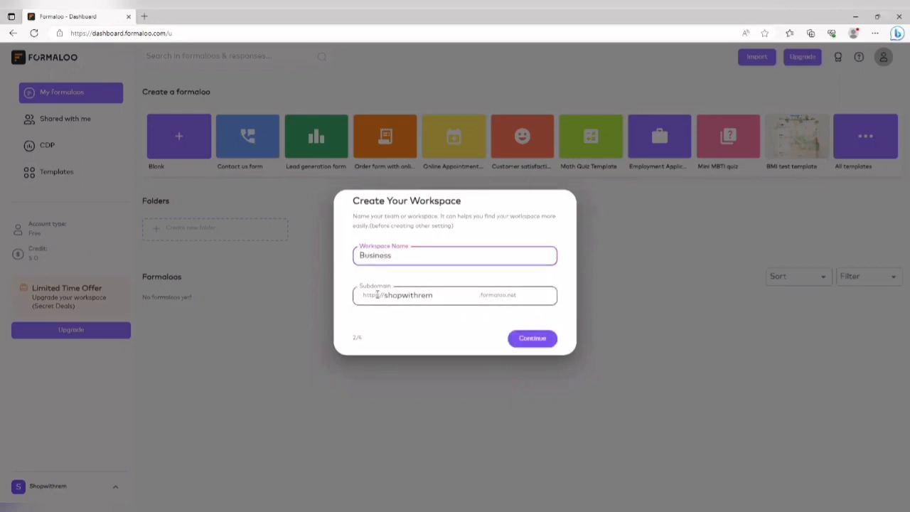
Step: Replace the workspace subdomain with "bizwithgrace" and submit the workspace details
click(434, 295)
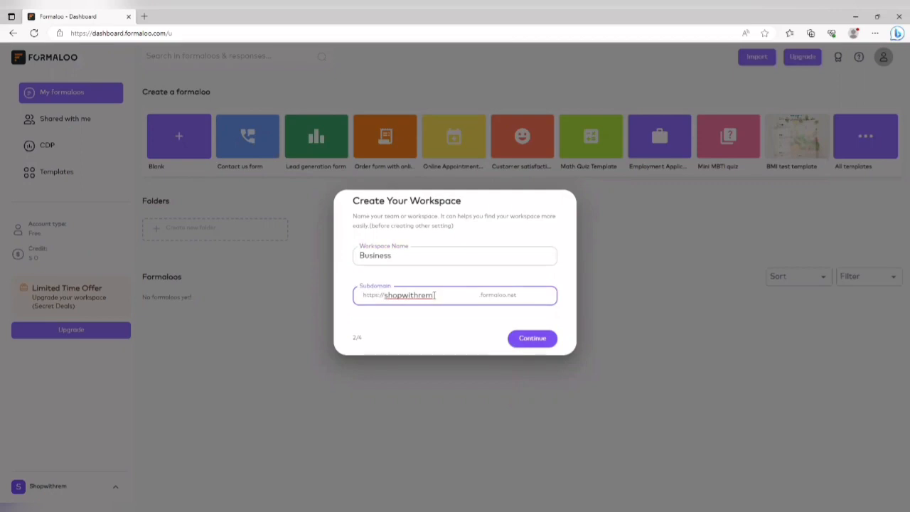
key(BackSpace)
key(BackSpace)
key(BackSpace)
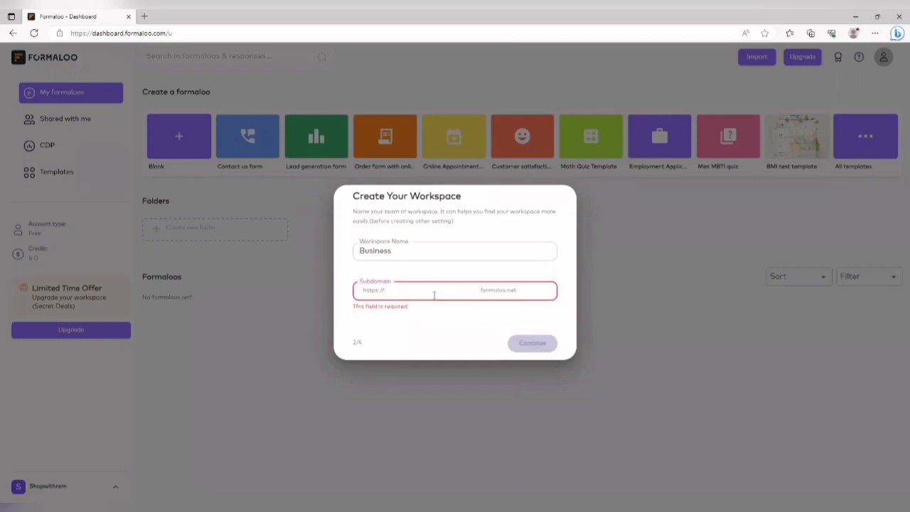
text(b)
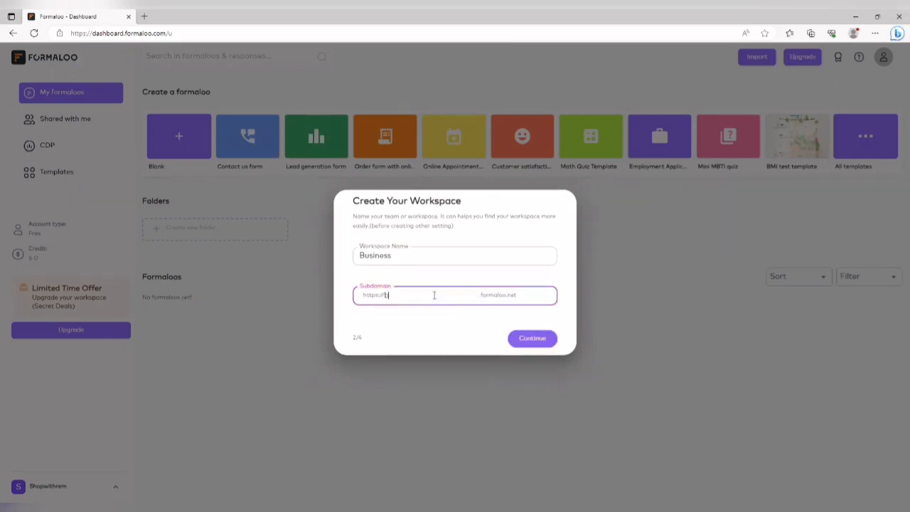
text(izwithgrace)
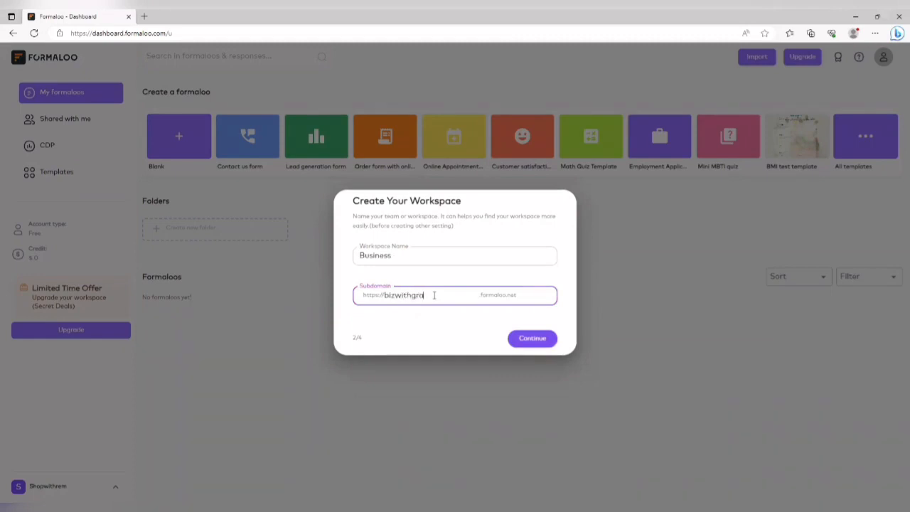
click(523, 339)
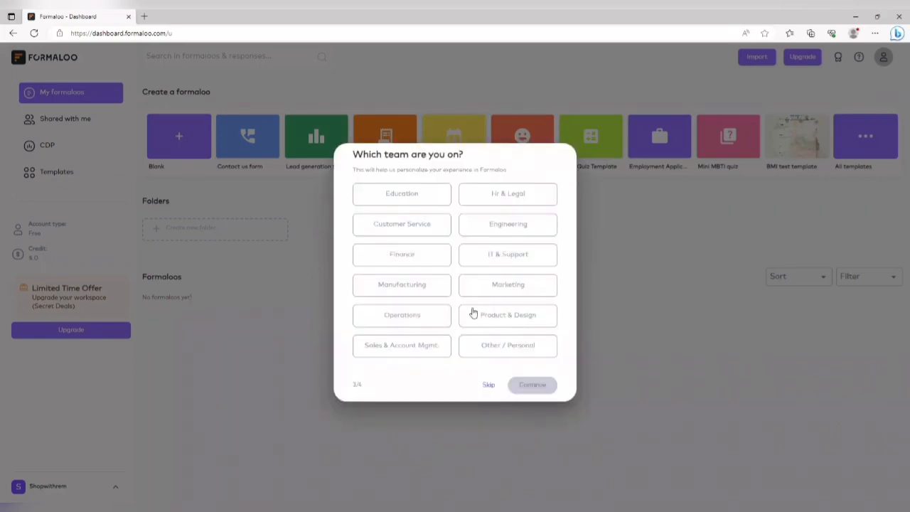
Step: Skip the team question and the coworker invitation, and enter the new workspace
click(488, 384)
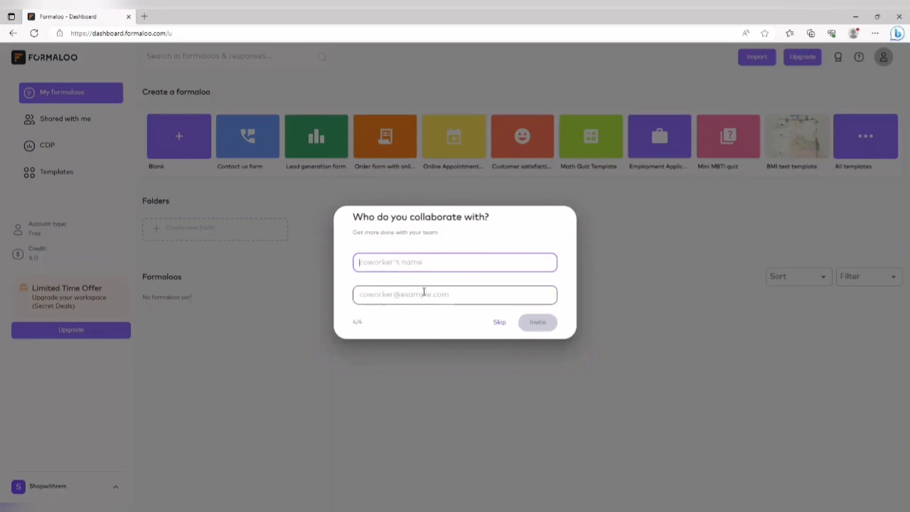
click(500, 324)
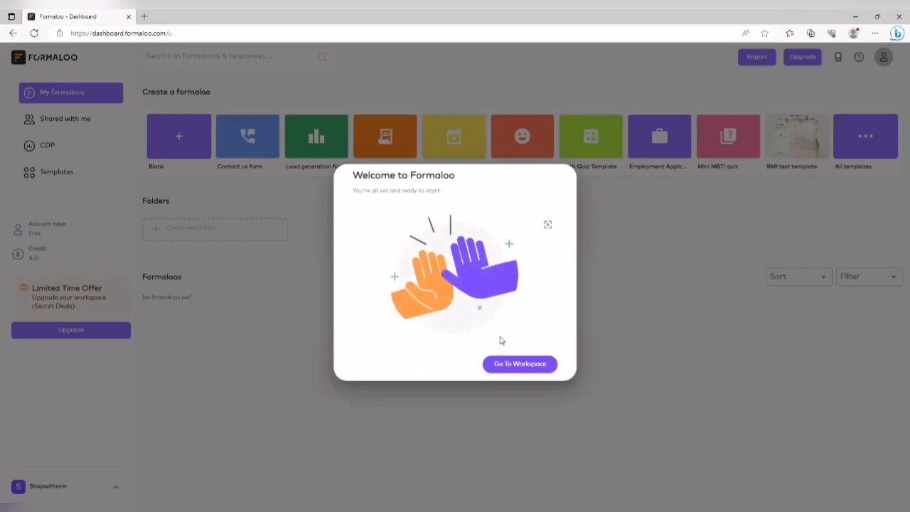
click(512, 365)
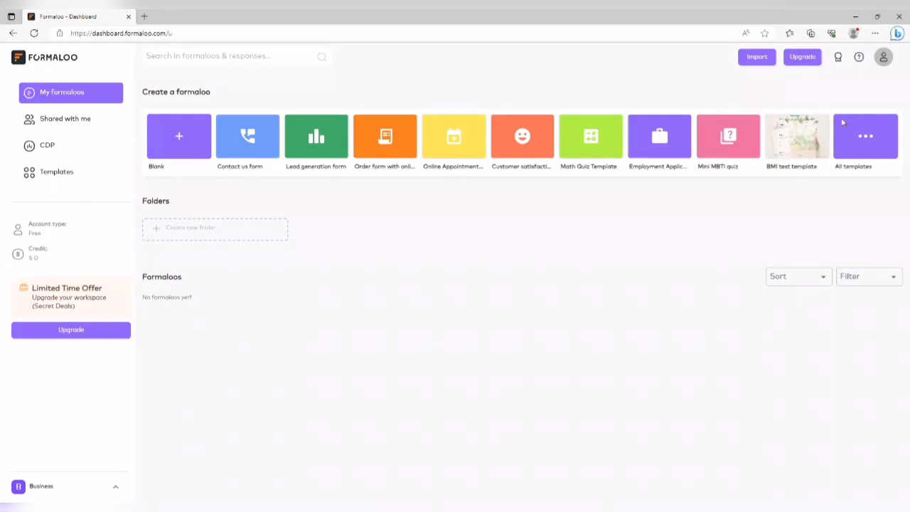
Step: Examine the full template gallery and its categories, and return to the dashboard
click(866, 139)
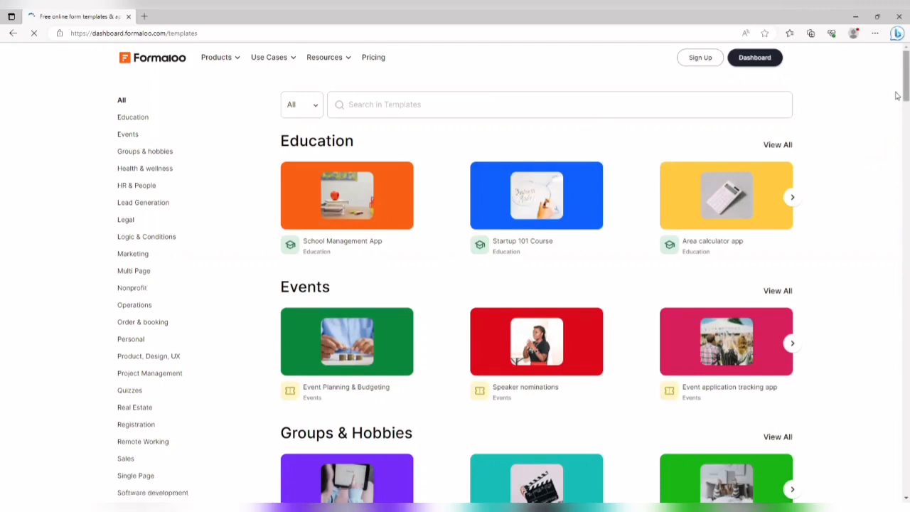
mouse_move(897, 95)
mouse_down()
mouse_move(897, 134)
mouse_move(897, 79)
mouse_up()
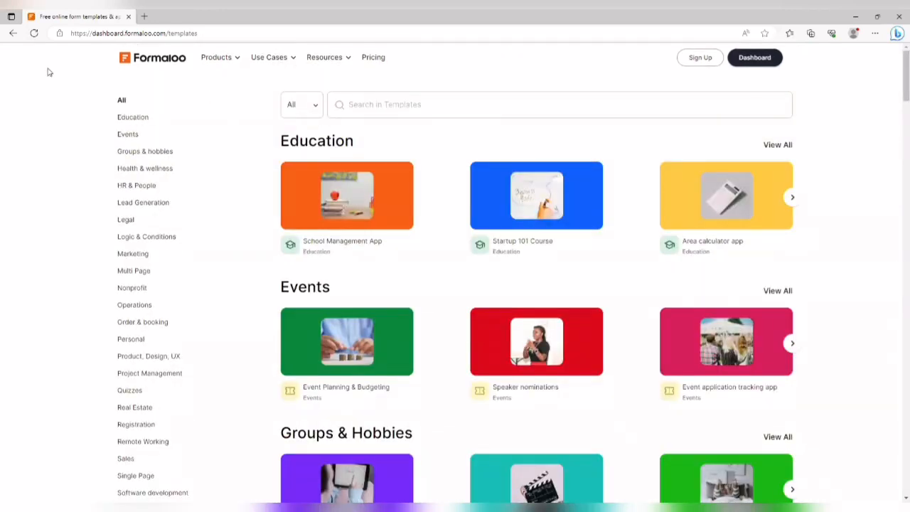
click(12, 33)
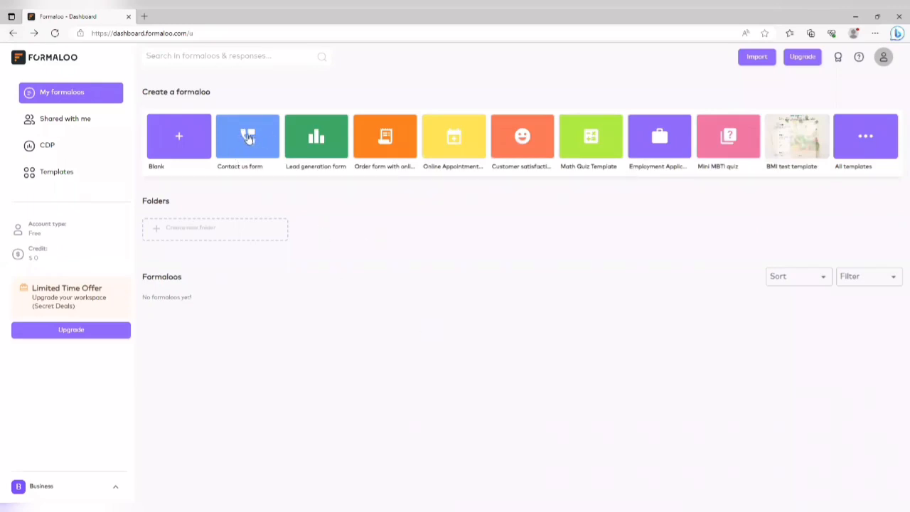
Step: Create a form from the Contact us form template, titled "CONTACT SHOPWITHREMM" with the placeholder description "Ccchhathhhthhthhthth"
click(246, 140)
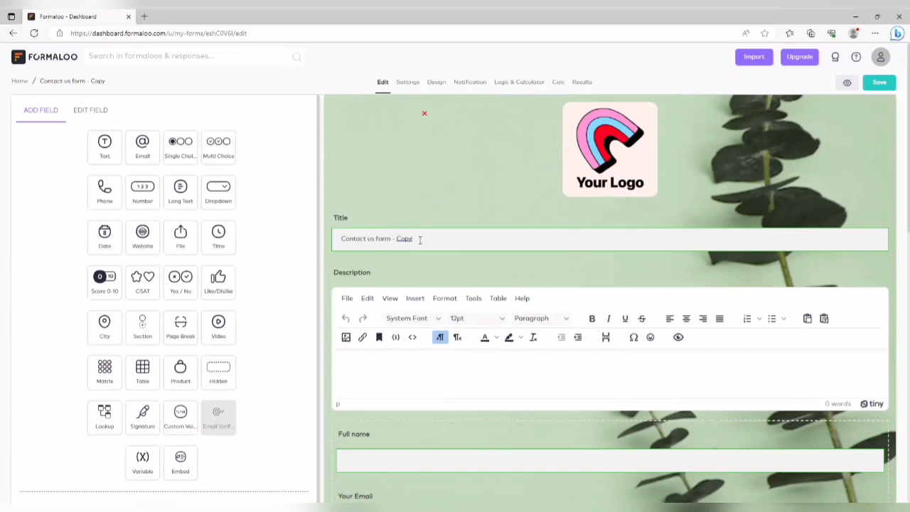
key(BackSpace)
key(BackSpace)
key(BackSpace)
key(BackSpace)
key(BackSpace)
key(BackSpace)
key(BackSpace)
key(BackSpace)
key(BackSpace)
key(BackSpace)
key(BackSpace)
key(BackSpace)
key(BackSpace)
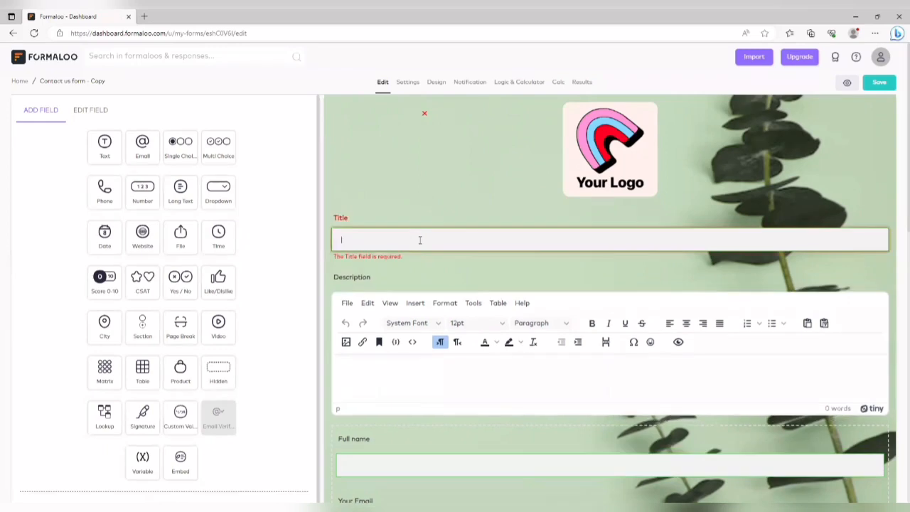
text(Co)
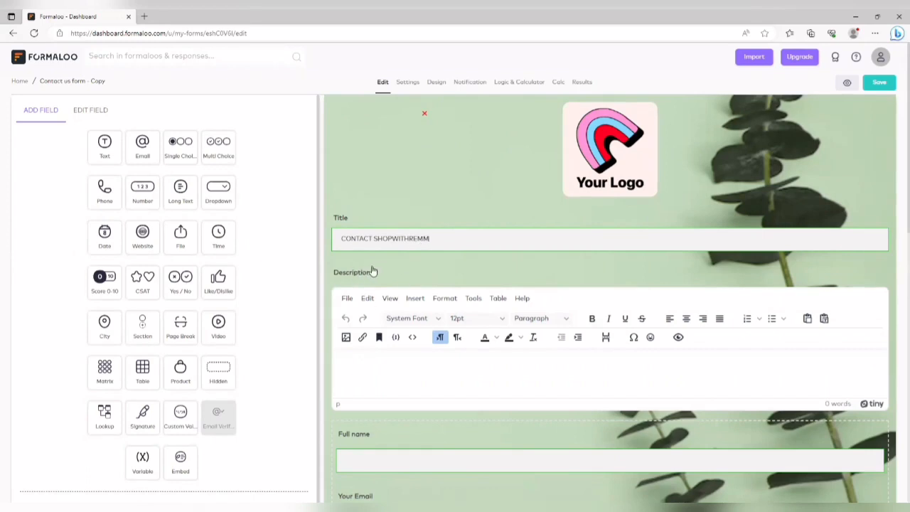
click(371, 365)
text(Ccchhathhhhhhhhthth)
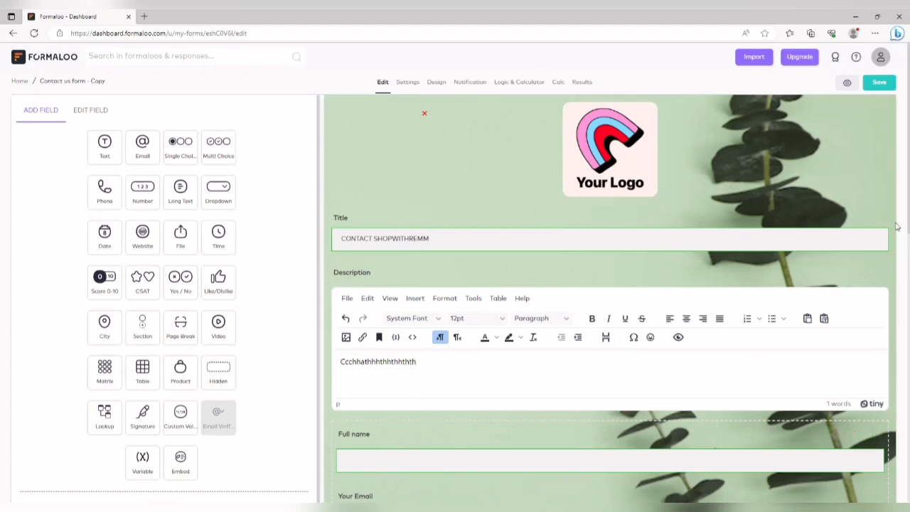
Step: Examine the settings of the form's Full name, Your Email and Contact Number fields and review the remaining fields
scroll(897, 216, down, 3)
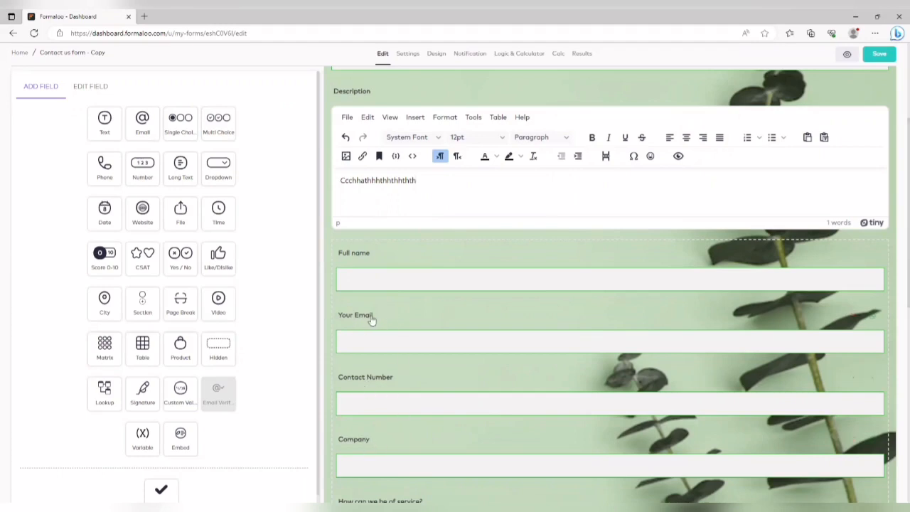
click(377, 260)
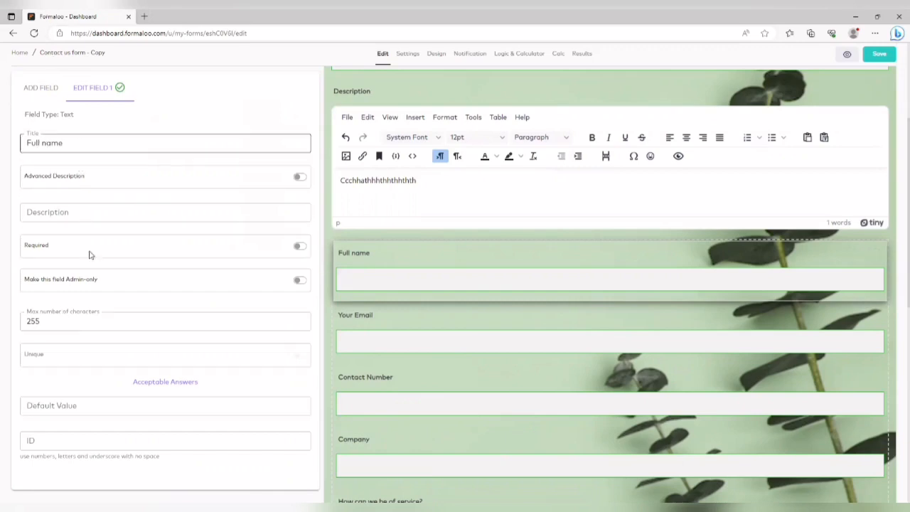
click(377, 335)
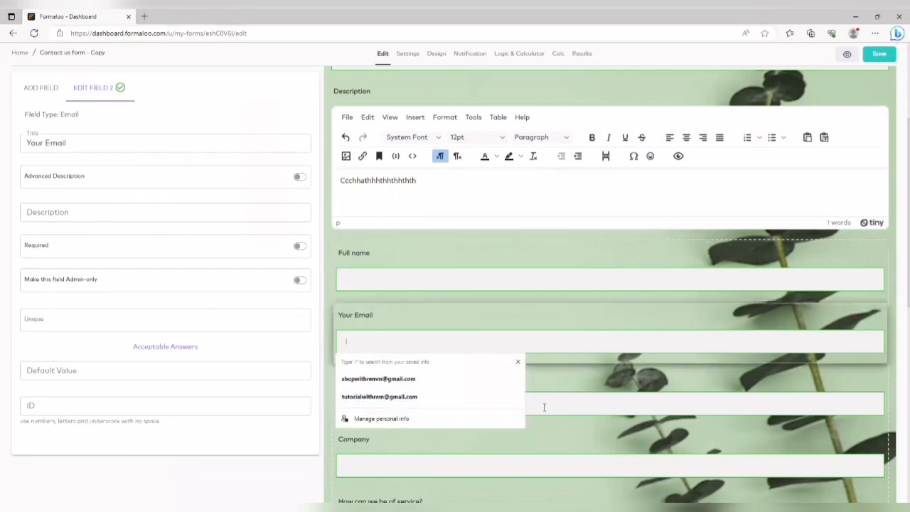
click(565, 386)
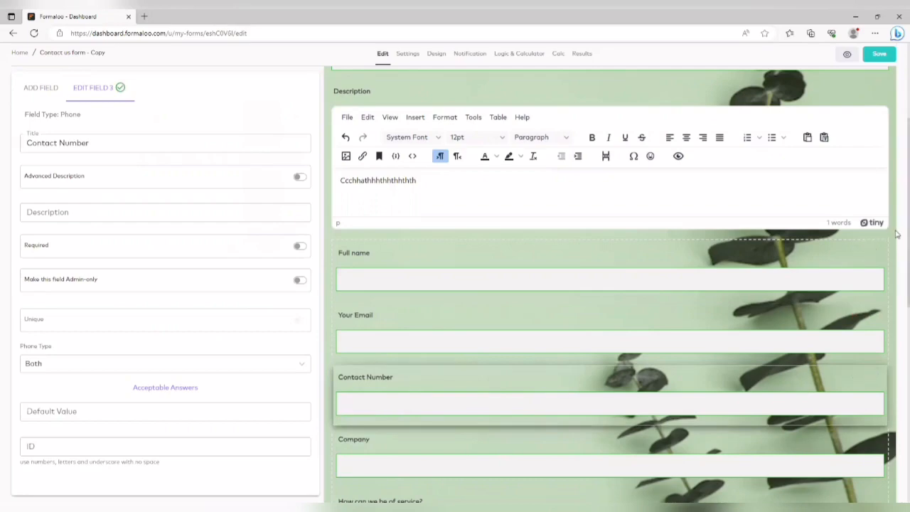
scroll(897, 234, down, 2)
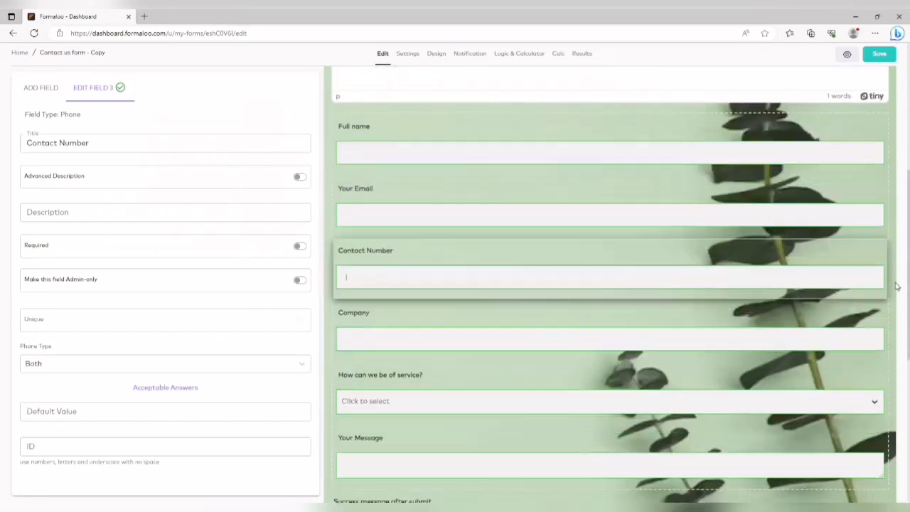
scroll(897, 302, up, 2)
scroll(897, 214, up, 1)
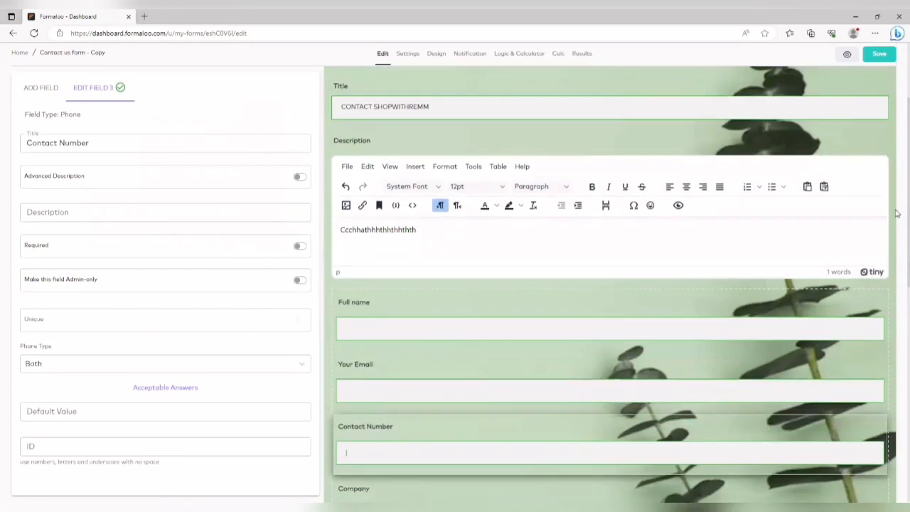
Step: Add a Phone field to the contact form and title it "Active phone number"
click(45, 89)
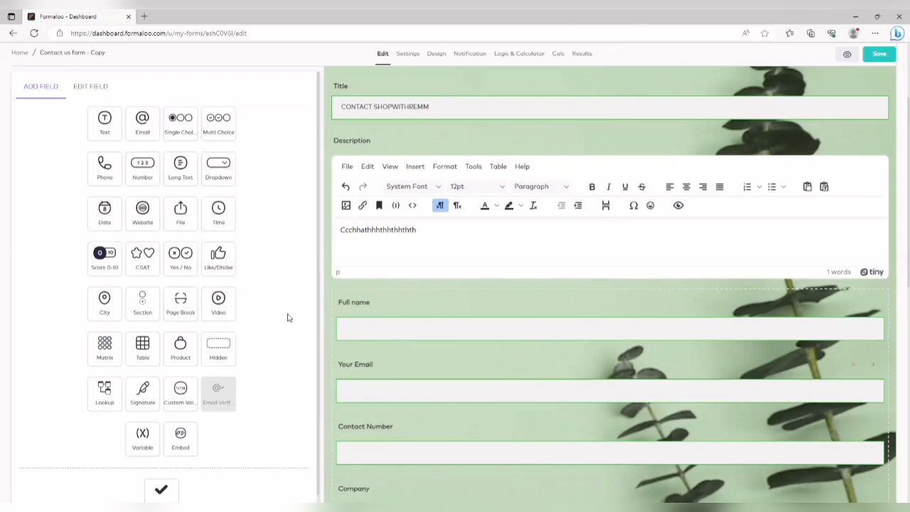
click(104, 171)
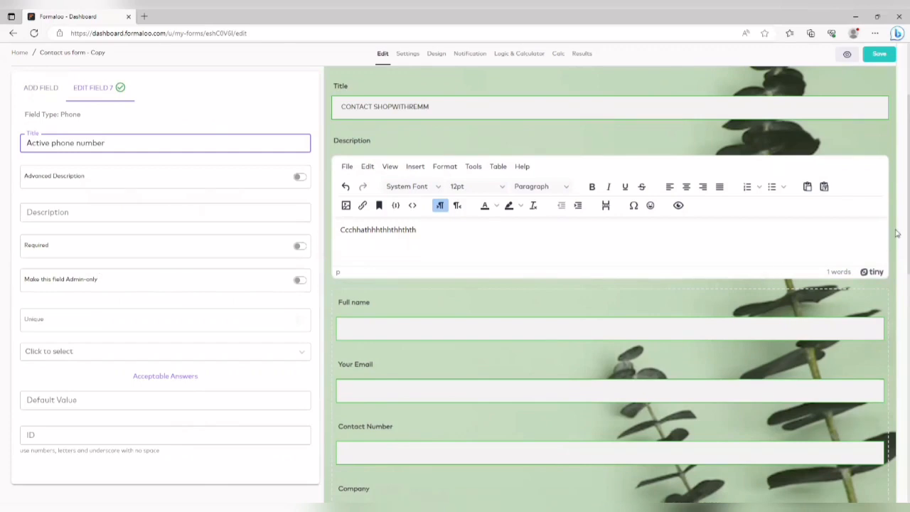
scroll(896, 230, down, 5)
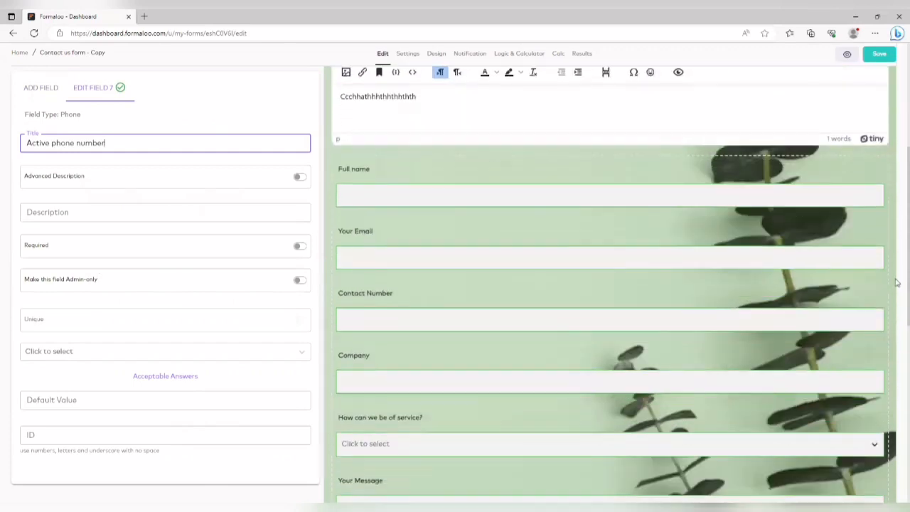
Step: Delete the Your Message field from the contact form
scroll(896, 351, down, 1)
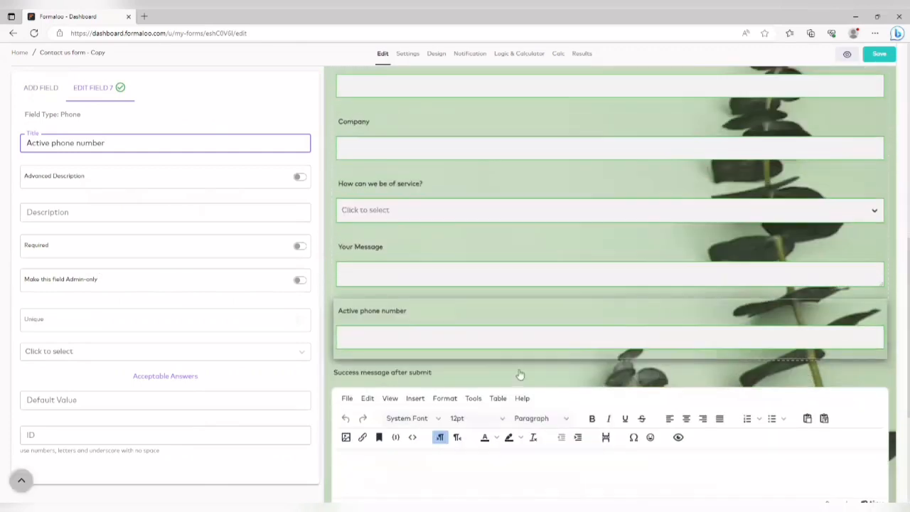
click(493, 326)
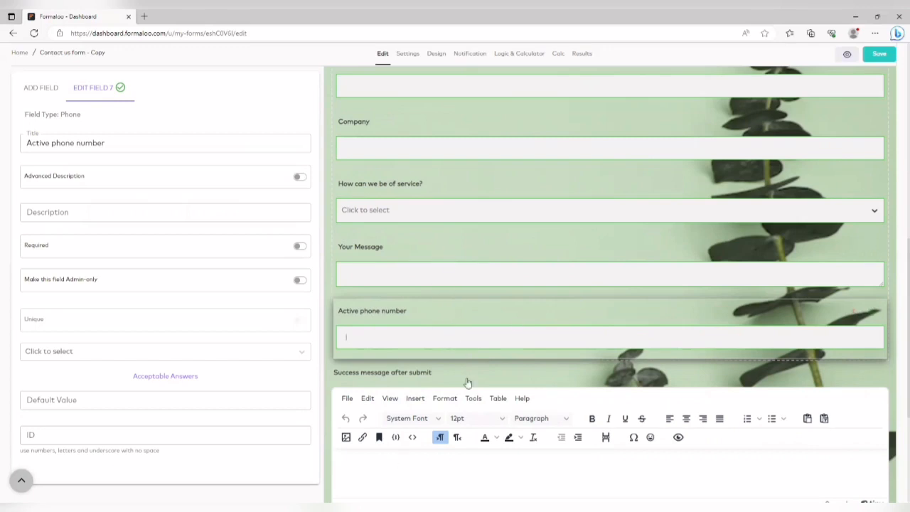
click(423, 465)
click(852, 250)
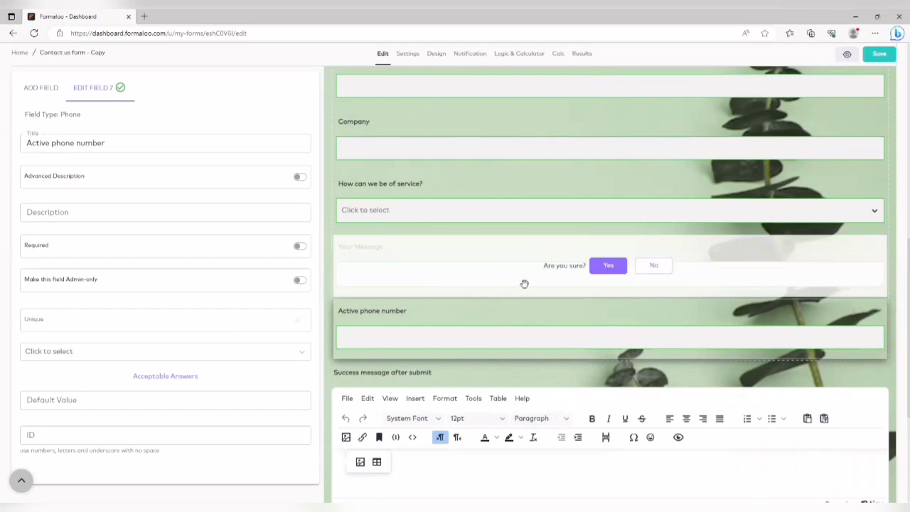
click(609, 271)
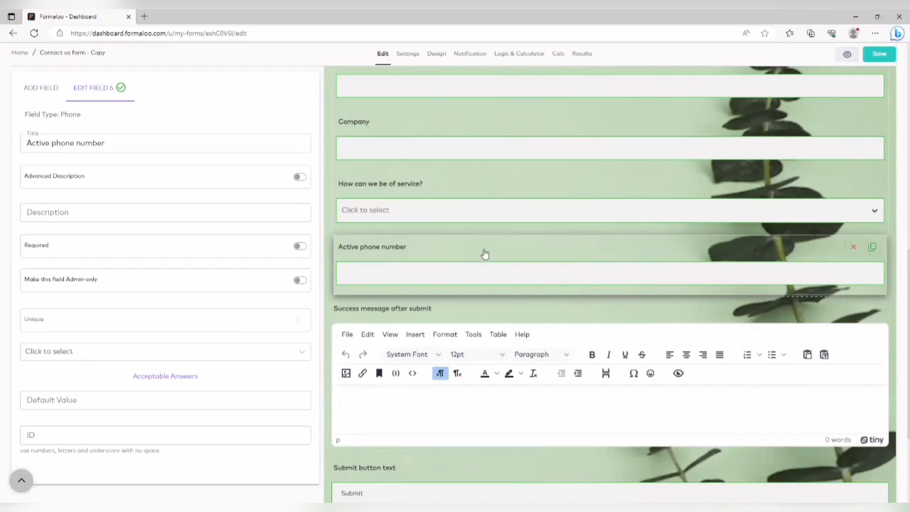
Step: Reorder the form fields so Active phone number follows Full name and Your Email sits directly below Company
drag(483, 254, 483, 116)
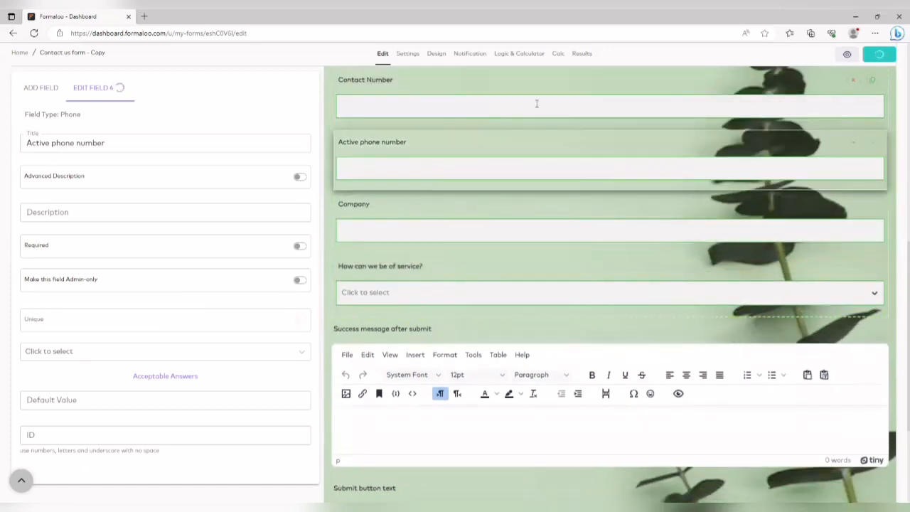
drag(530, 151, 526, 119)
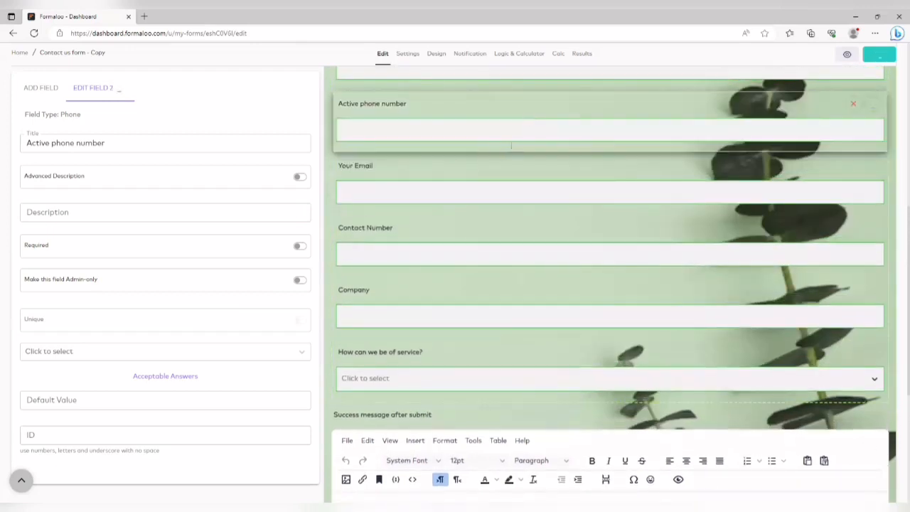
drag(516, 183, 518, 307)
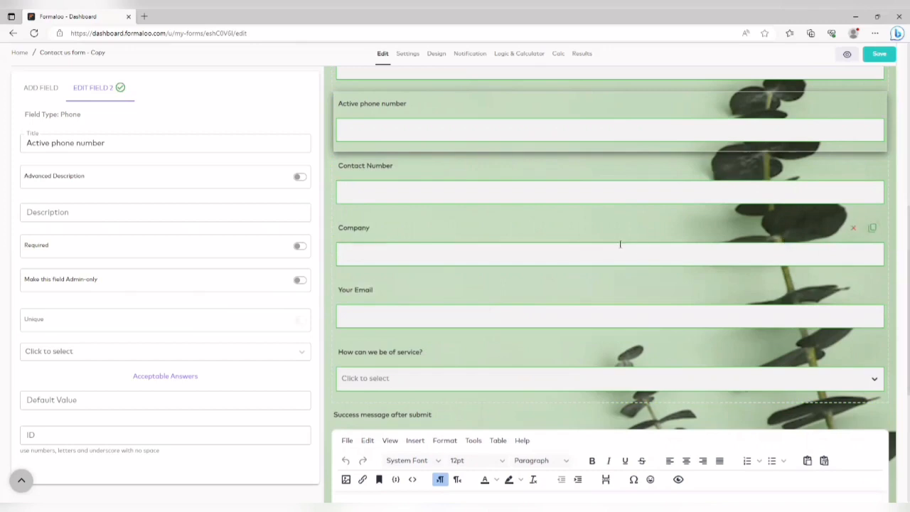
Step: Review the available field types and the end of the form, and preview the whole form page before returning to the editor
click(43, 91)
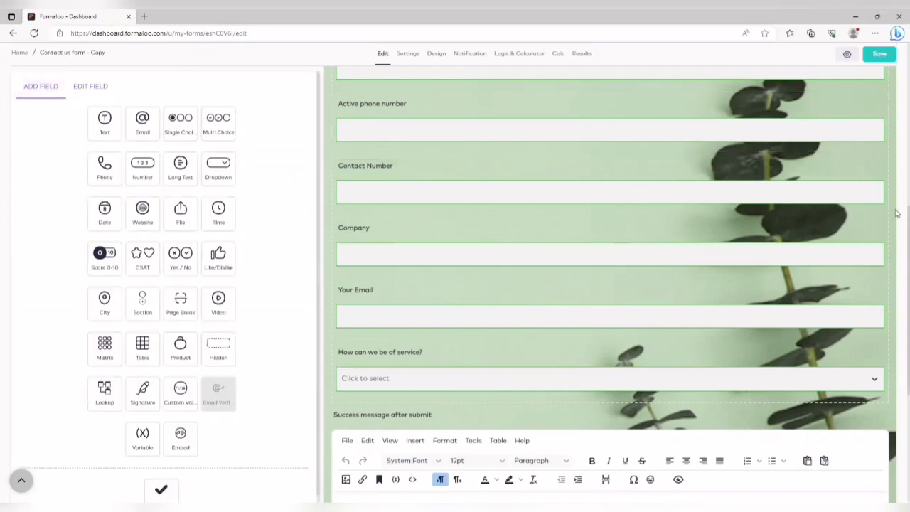
scroll(897, 213, down, 4)
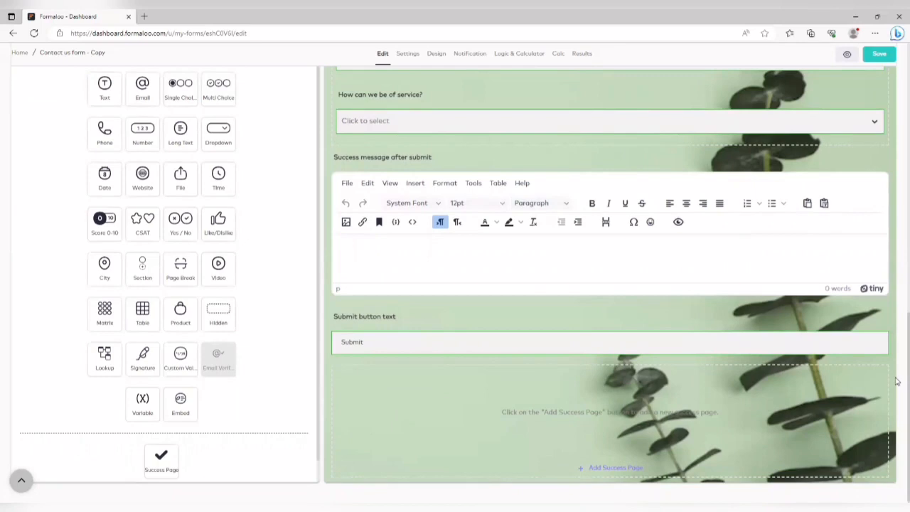
scroll(897, 378, up, 10)
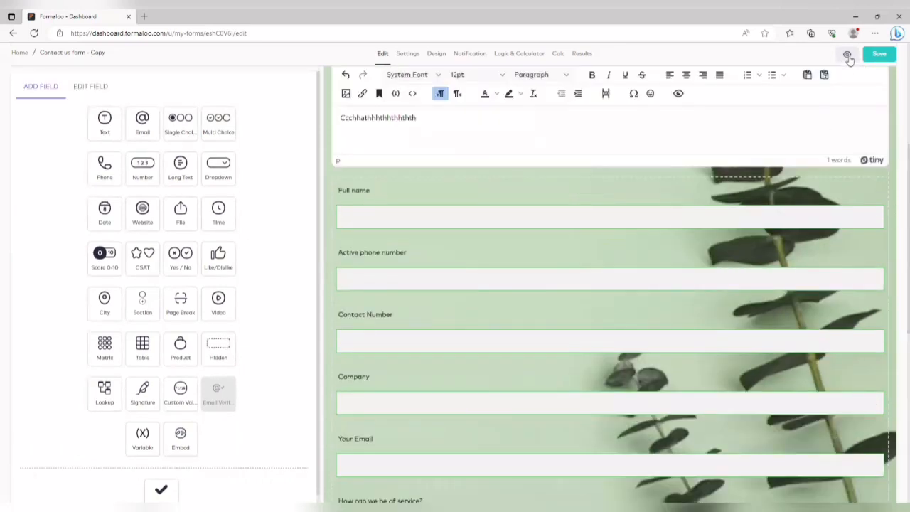
click(847, 56)
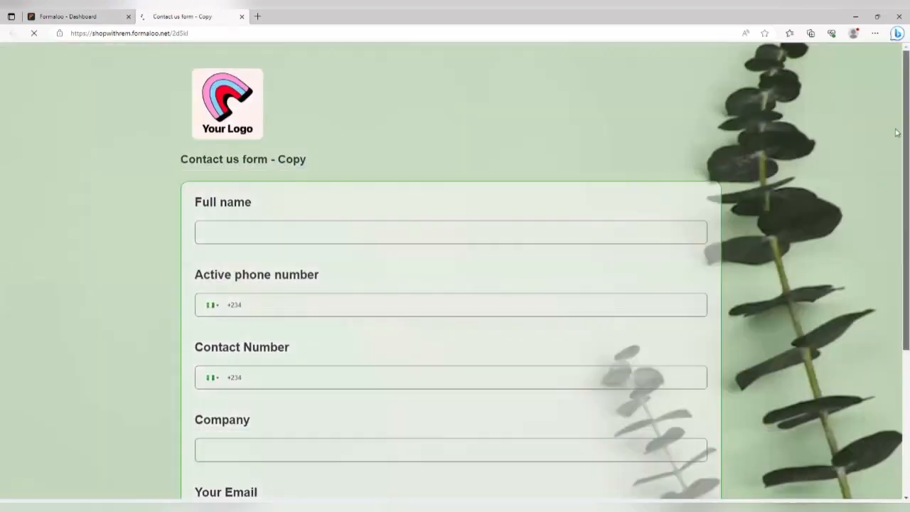
scroll(897, 135, down, 1)
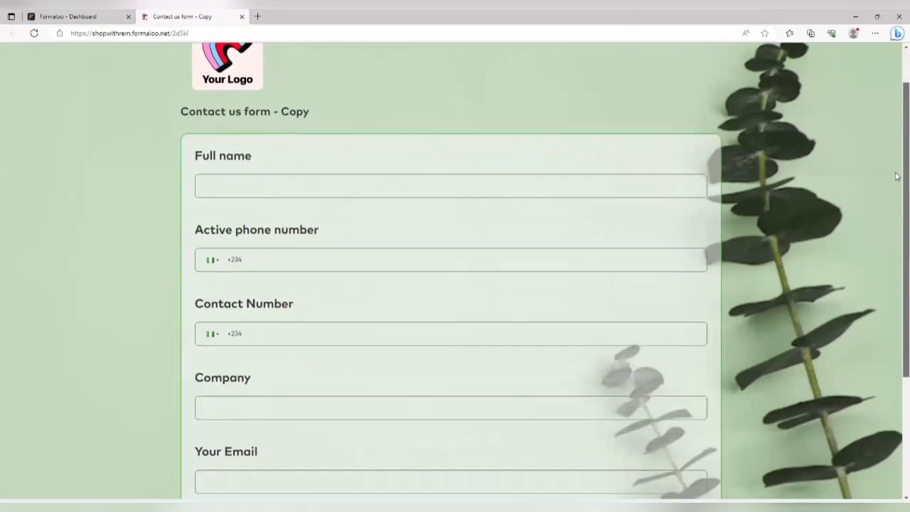
scroll(897, 176, down, 3)
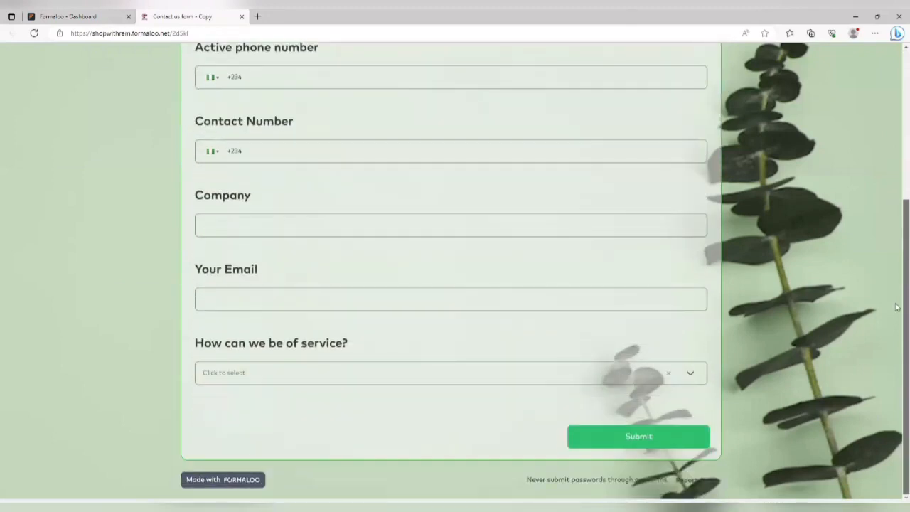
scroll(897, 219, up, 5)
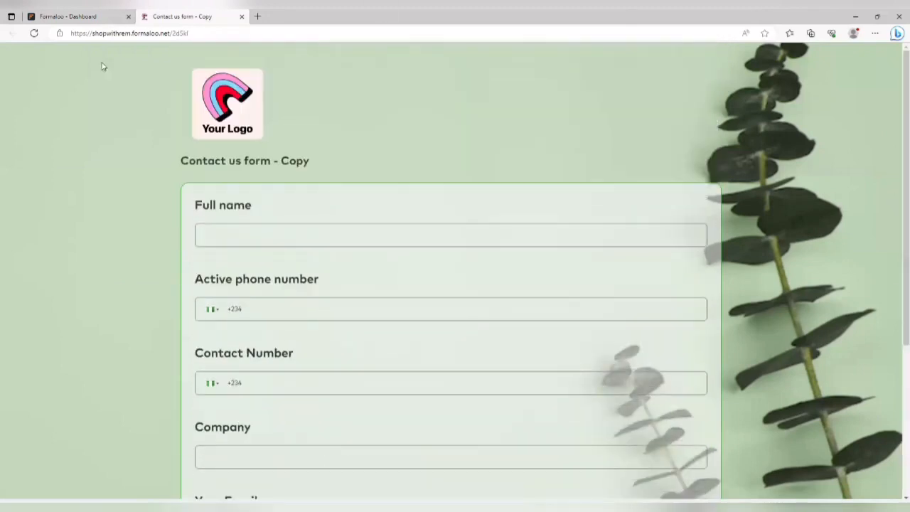
click(64, 17)
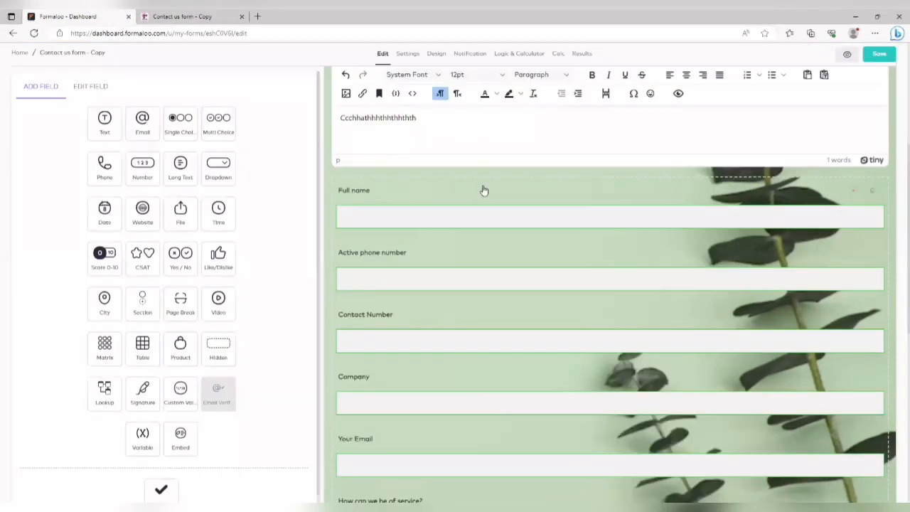
Step: Save the form changes and check the live form page, closing it when finished
click(880, 57)
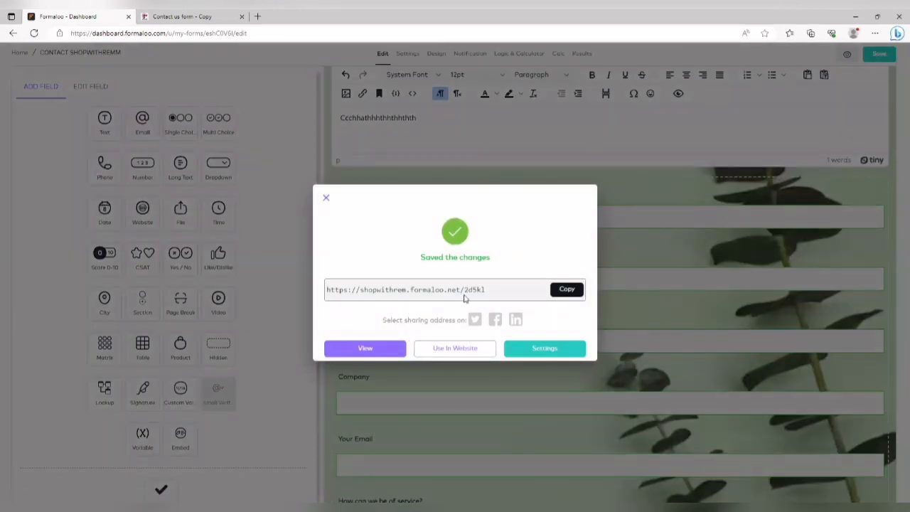
click(389, 352)
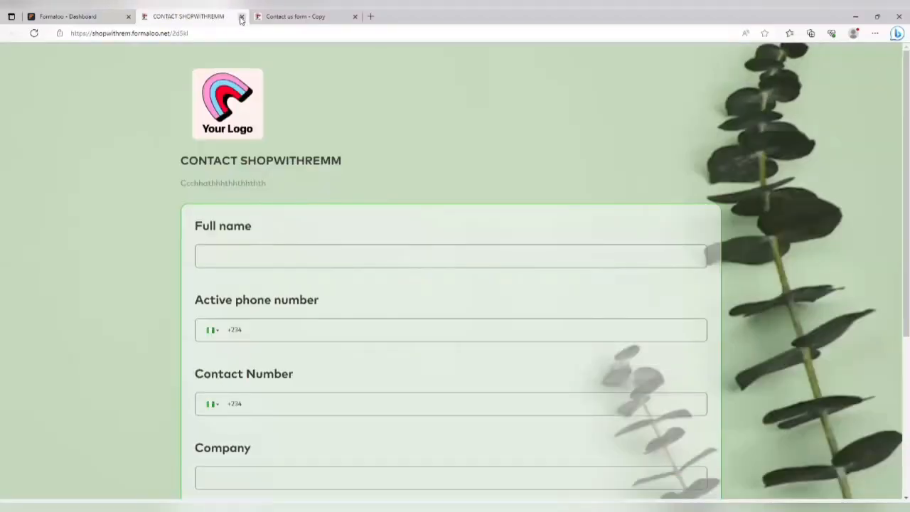
click(241, 16)
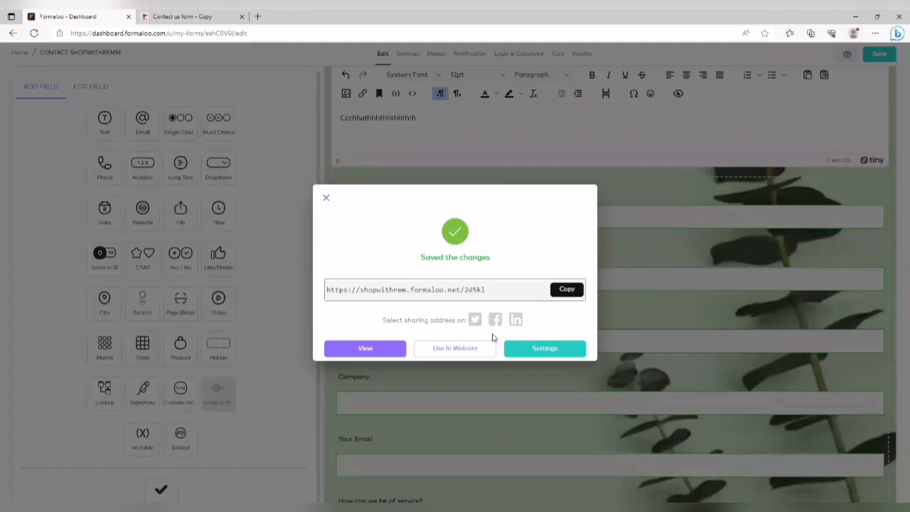
Step: Examine the website sharing options and the Embedded link code for the form, and return to the form editor
click(464, 351)
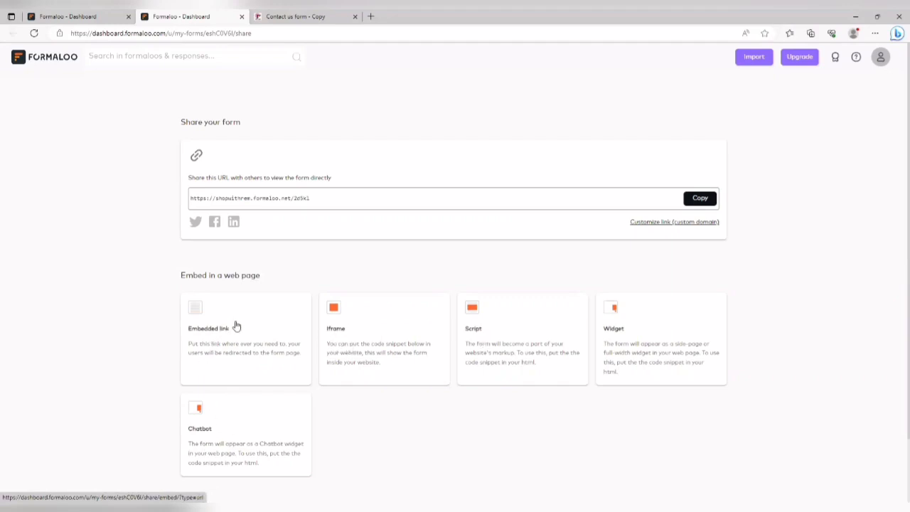
click(229, 330)
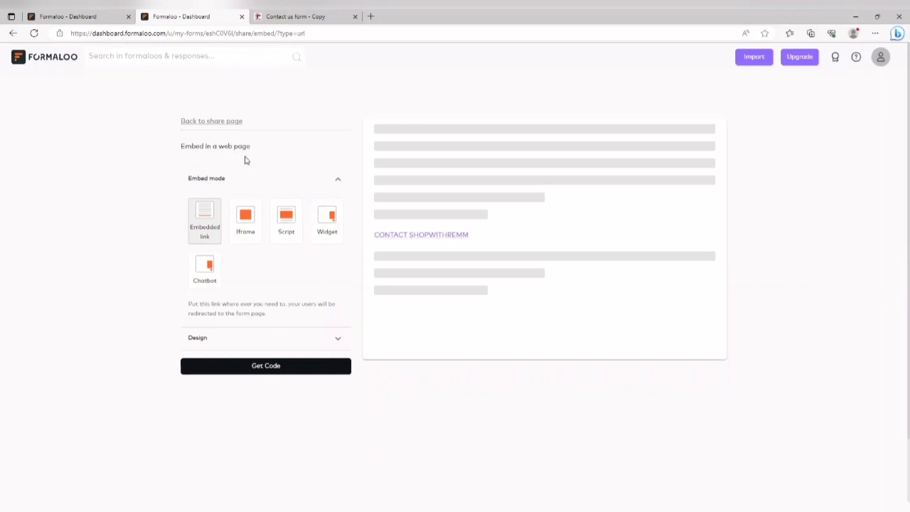
click(262, 372)
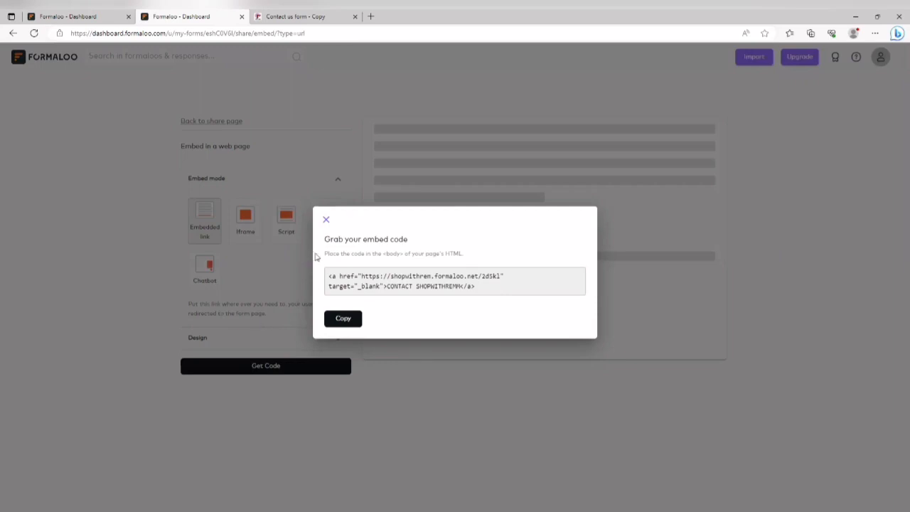
click(327, 222)
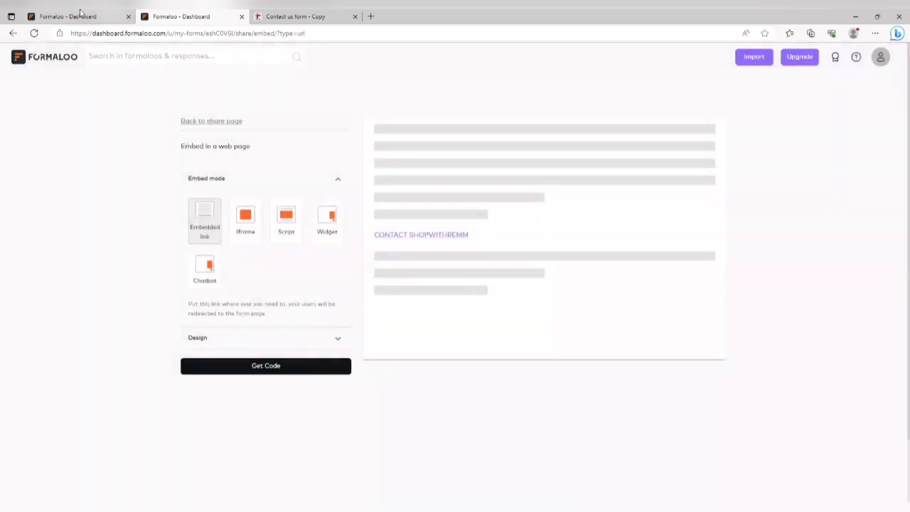
click(80, 16)
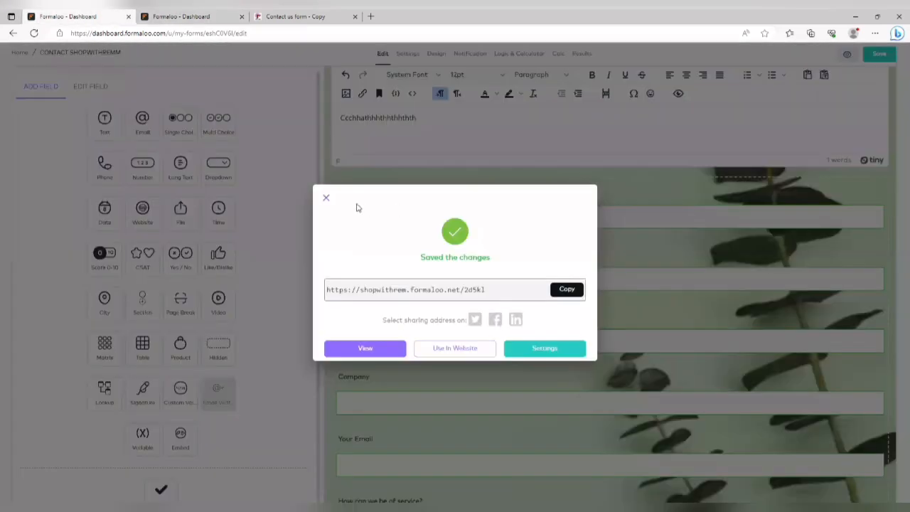
click(325, 201)
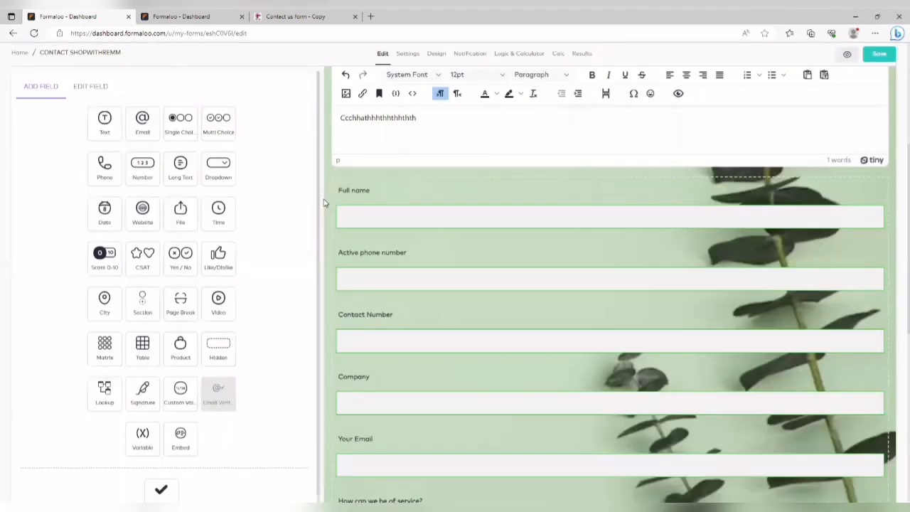